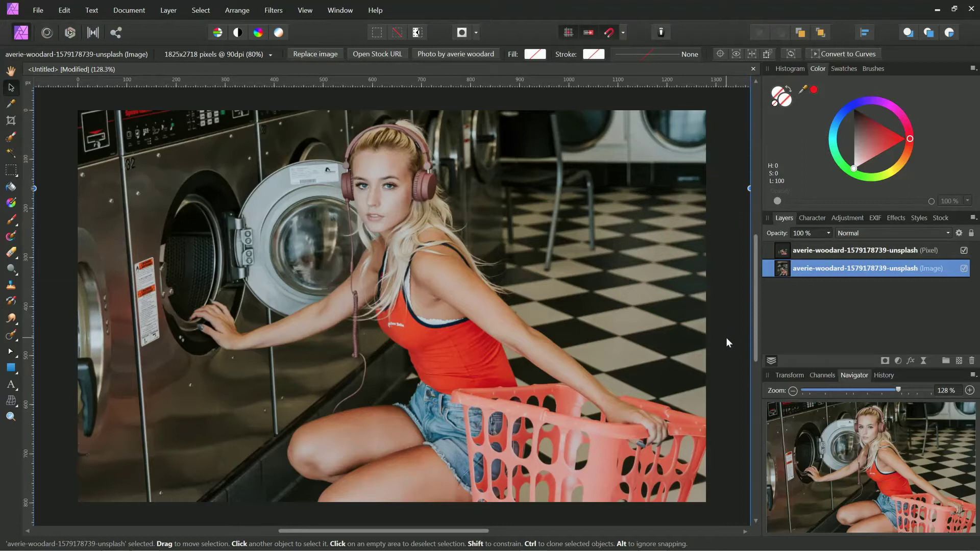
Select the Pixel layer above the Image layer as the working layer.
{"action": "left_click", "coordinate": [803, 251]}
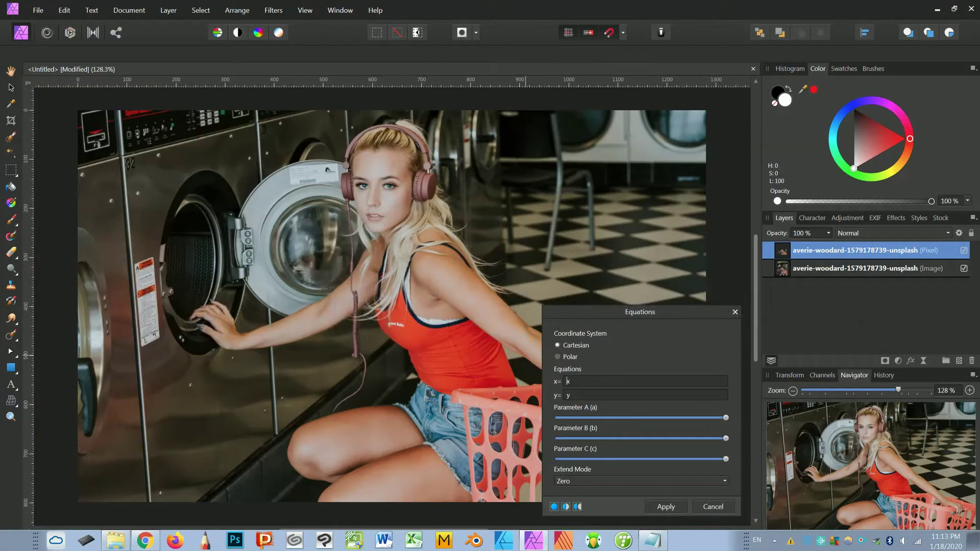
Clear the x equation and lower Parameter A well down, and B and C to about half.
{"action": "key", "text": "BackSpace"}
{"action": "left_click_drag", "start_coordinate": [587, 314], "coordinate": [555, 279]}
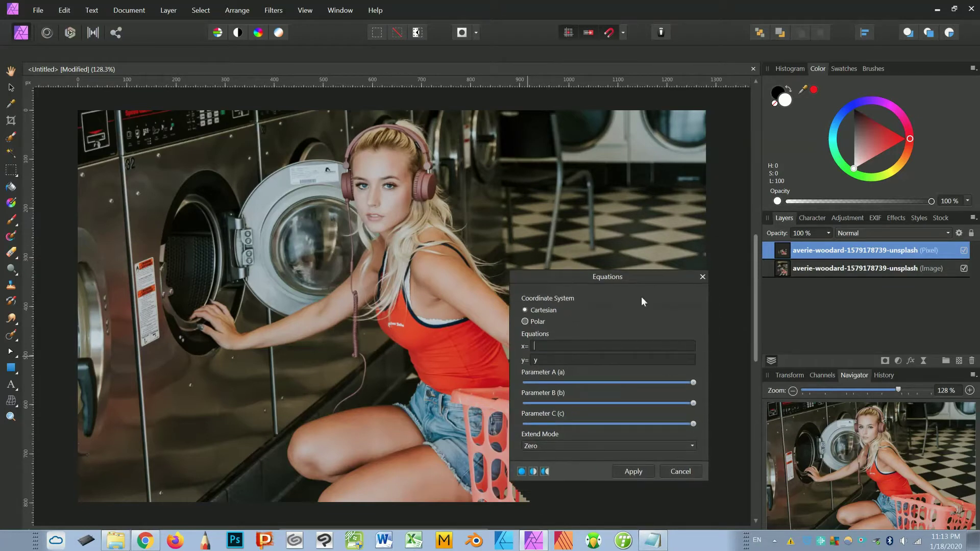
{"action": "left_click_drag", "start_coordinate": [635, 277], "coordinate": [666, 228]}
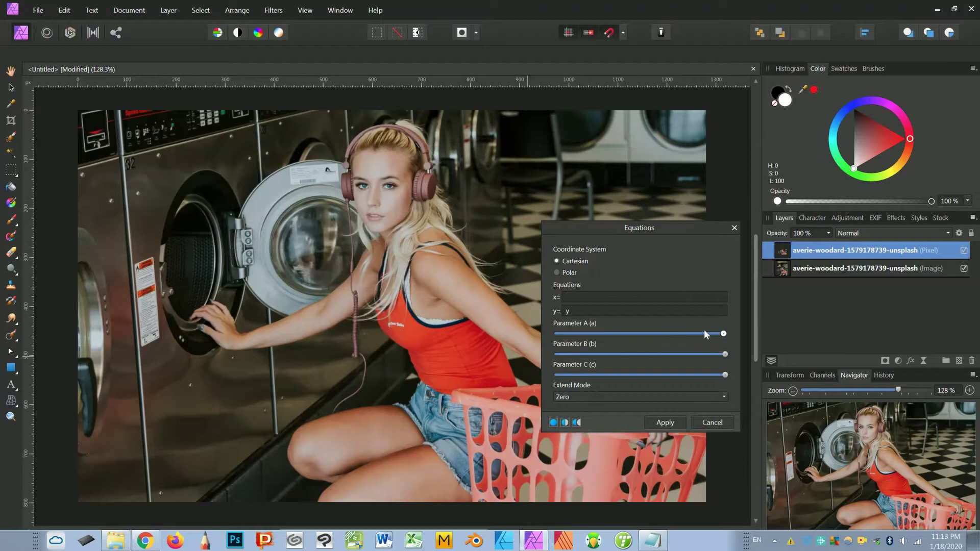
{"action": "left_click_drag", "start_coordinate": [704, 330], "coordinate": [605, 335]}
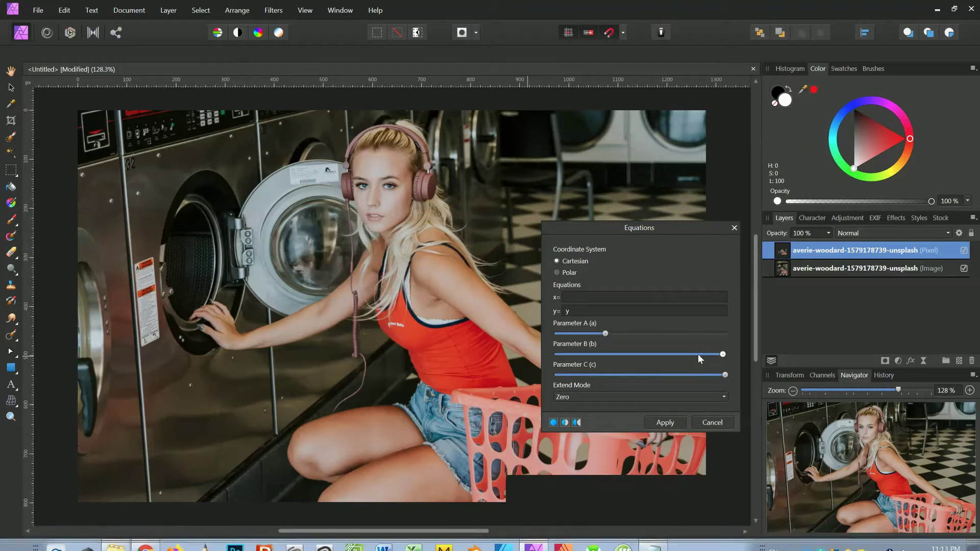
{"action": "left_click_drag", "start_coordinate": [698, 355], "coordinate": [646, 357]}
{"action": "left_click_drag", "start_coordinate": [721, 378], "coordinate": [615, 379]}
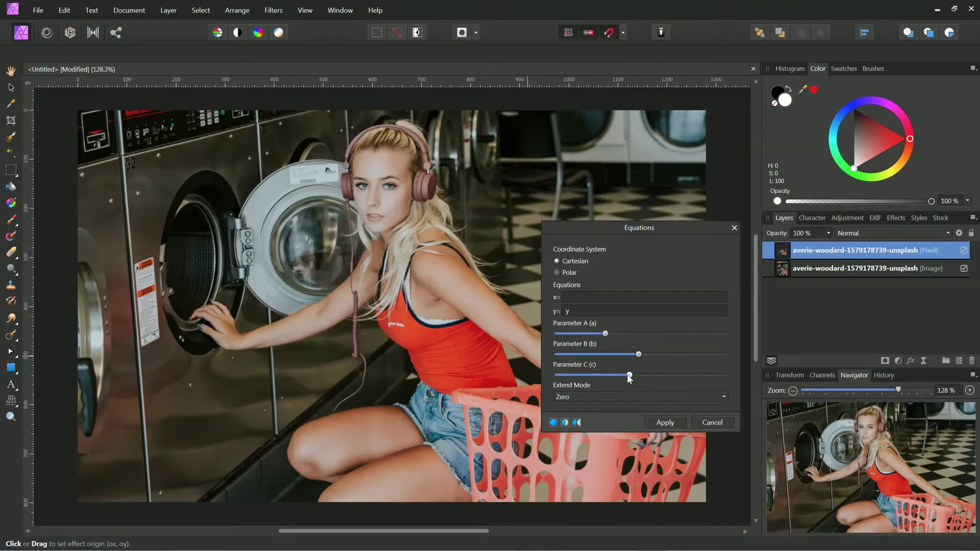
Paste the block-glitch formula into x, fine-tune Parameters A and B, and apply.
{"action": "left_click", "coordinate": [587, 301]}
{"action": "type", "text": "x+sign(noise(floor(x/50*a),floor(y/50*b))-.5)*50*c"}
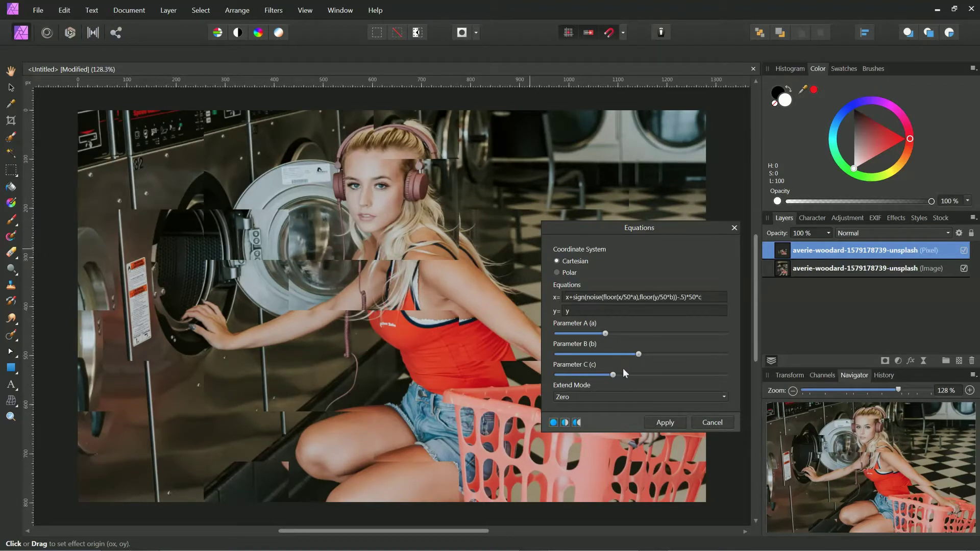
{"action": "left_click_drag", "start_coordinate": [637, 354], "coordinate": [641, 357]}
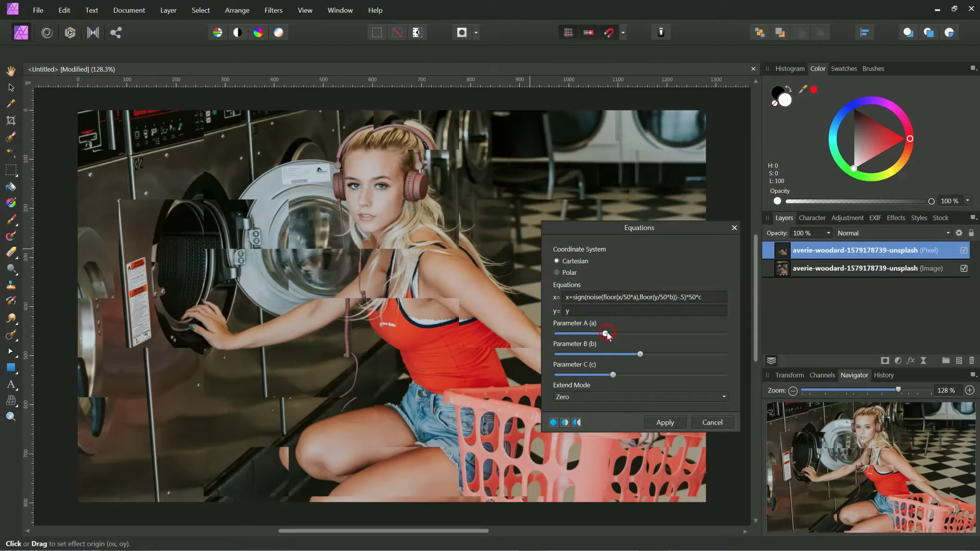
{"action": "left_click_drag", "start_coordinate": [607, 335], "coordinate": [602, 334]}
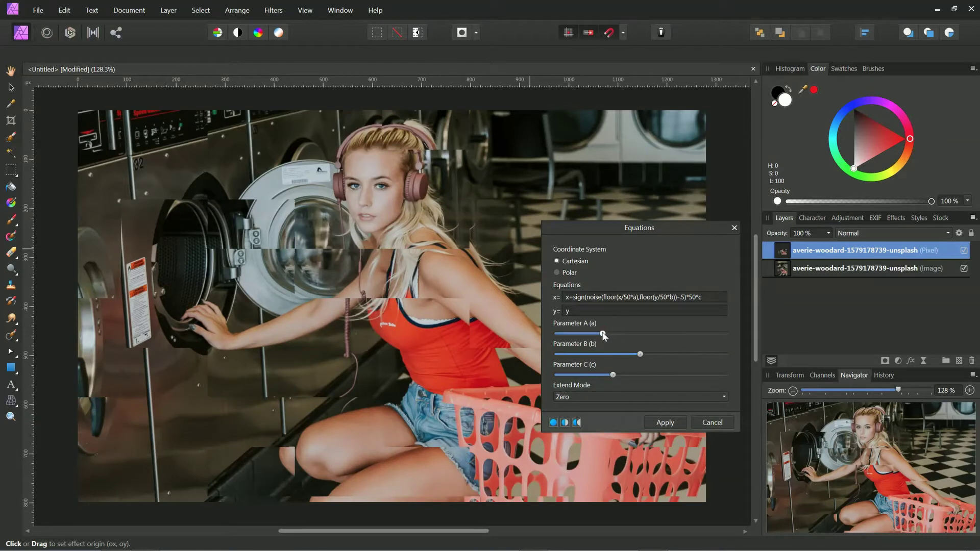
{"action": "left_click", "coordinate": [664, 421]}
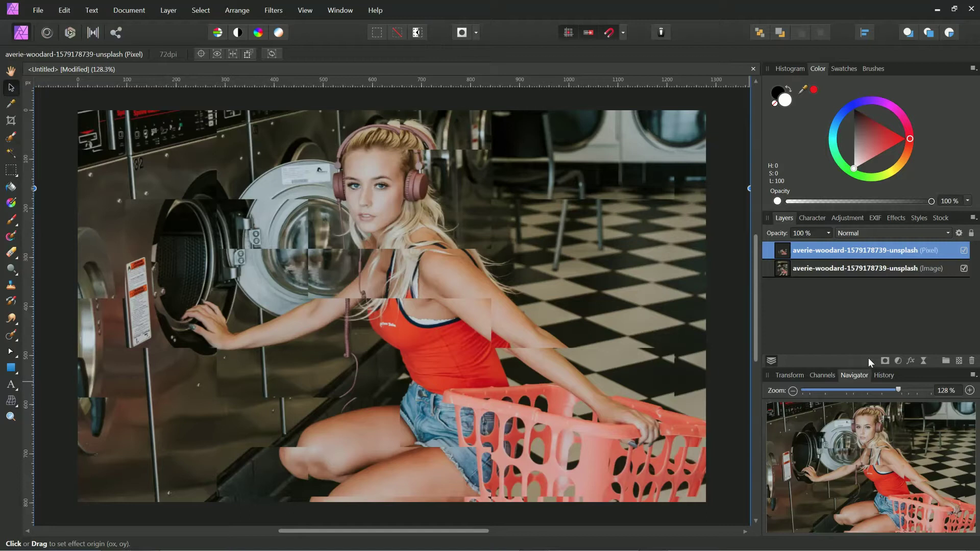
Disable editing of the Alpha, Blue and Green channels, leaving only Red editable.
{"action": "left_click", "coordinate": [822, 375]}
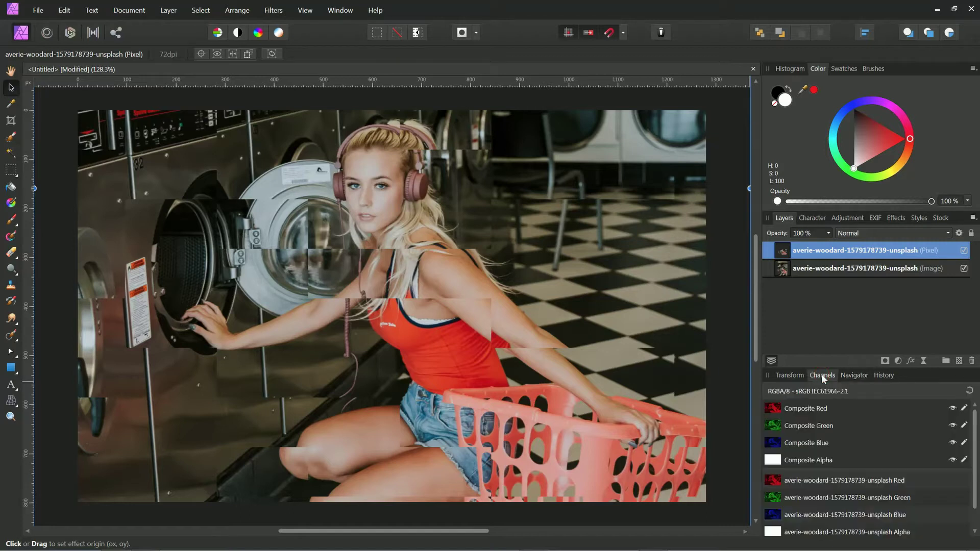
{"action": "left_click", "coordinate": [964, 459]}
{"action": "left_click", "coordinate": [965, 442]}
{"action": "left_click", "coordinate": [965, 425]}
Select all, rotate the red channel slightly clockwise, and nudge it left and down.
{"action": "key", "text": "ctrl+a"}
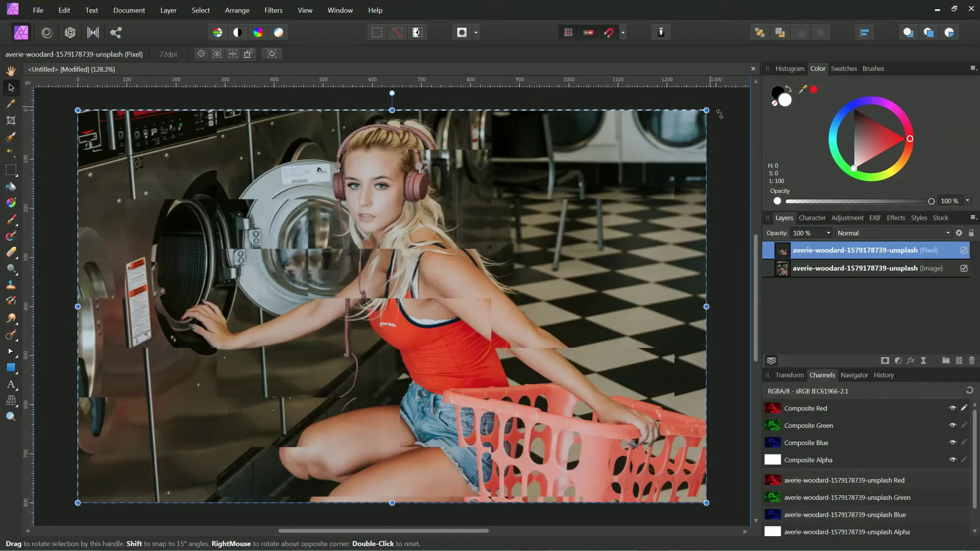
{"action": "left_click_drag", "start_coordinate": [711, 106], "coordinate": [731, 132]}
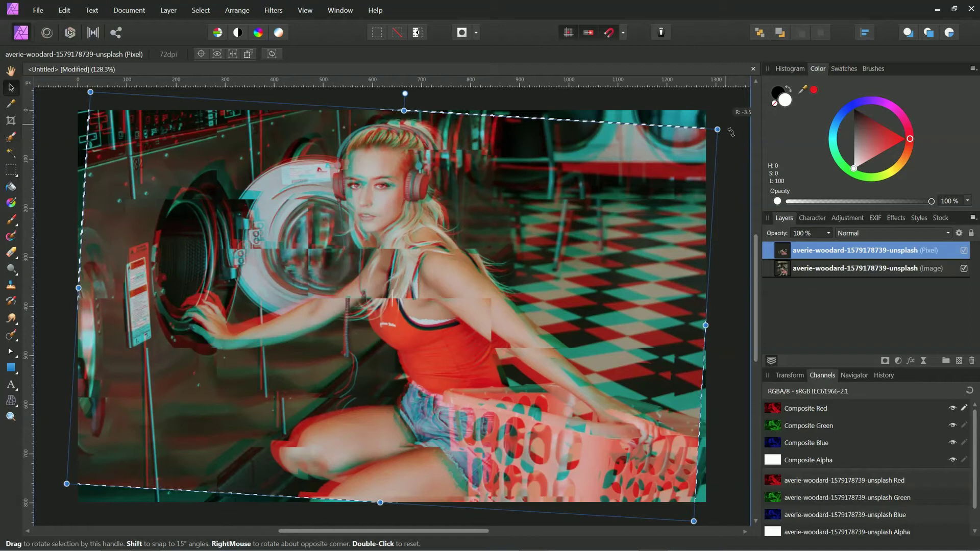
{"action": "left_click_drag", "start_coordinate": [731, 132], "coordinate": [731, 134]}
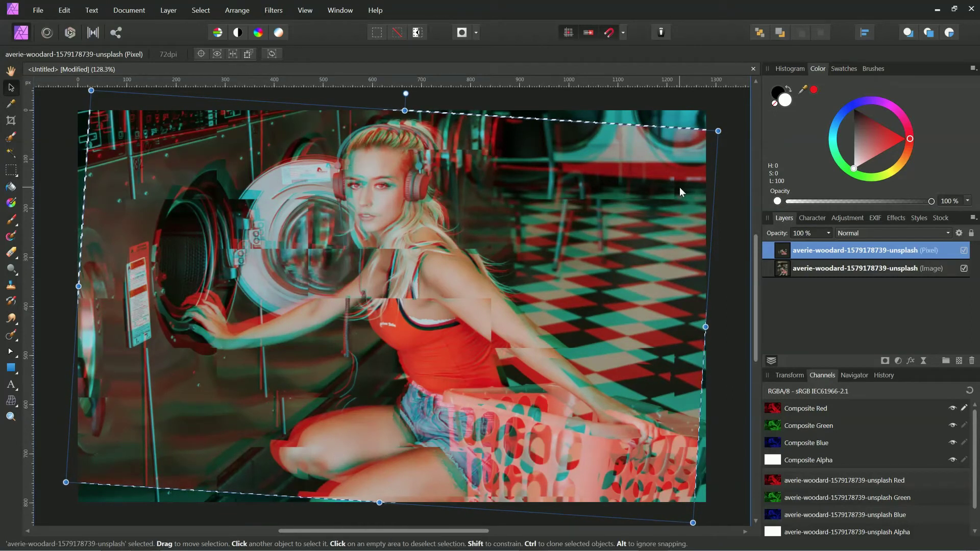
{"action": "key", "text": "Left"}
{"action": "key", "text": "Left"}
{"action": "key", "text": "Left"}
{"action": "key", "text": "Down"}
{"action": "key", "text": "Down"}
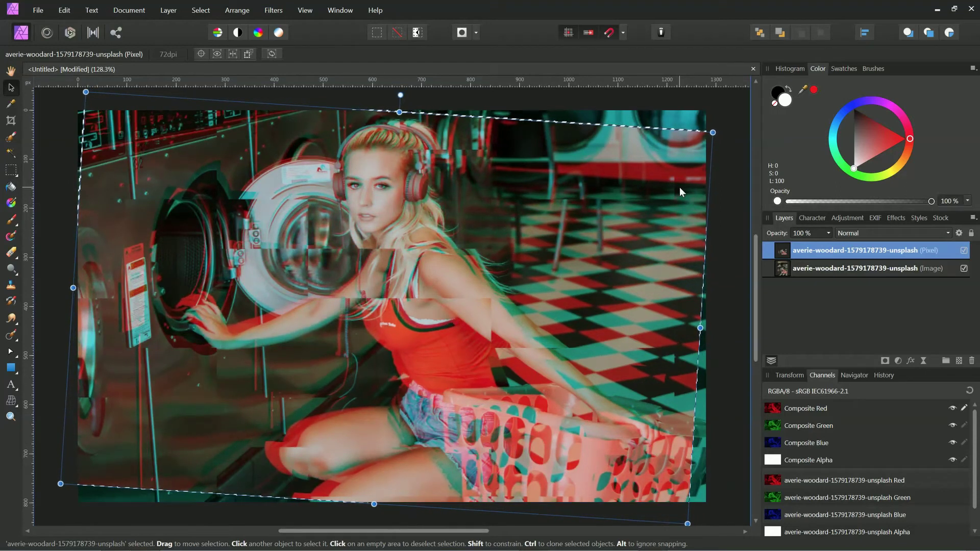
Deselect and make all colour channels editable again.
{"action": "left_click", "coordinate": [198, 9]}
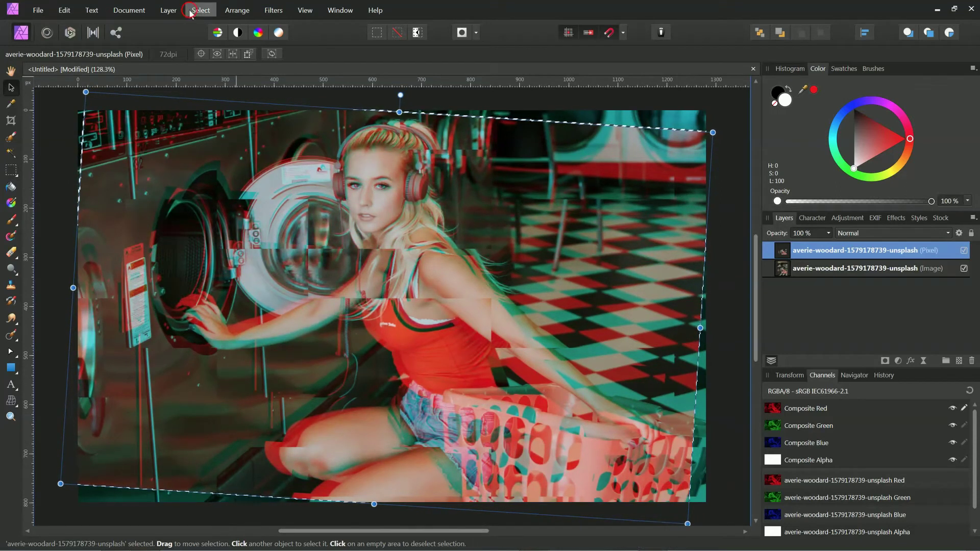
{"action": "key", "text": "ctrl+d"}
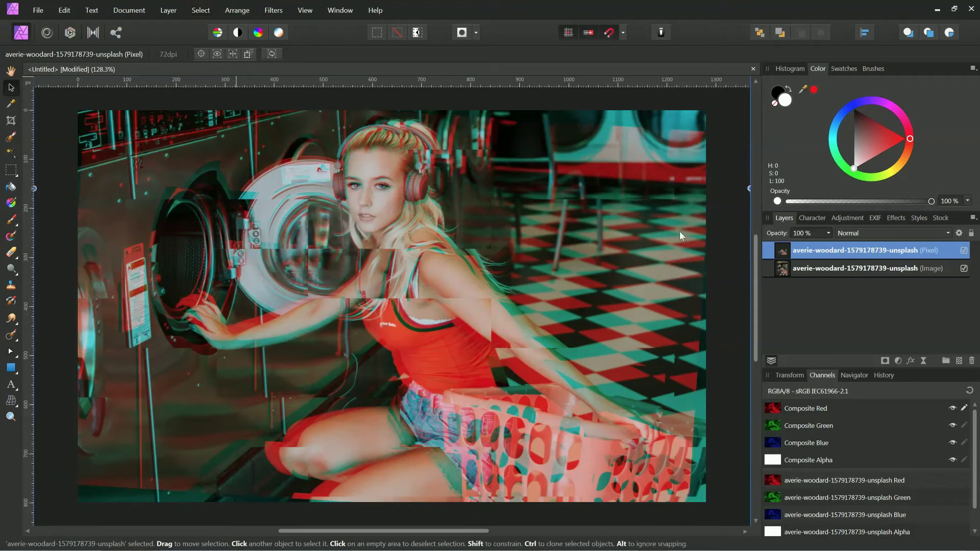
{"action": "left_click", "coordinate": [968, 390]}
Duplicate the glitched layer and copy tan(y*0.01*a) from GlitchEquations.txt.
{"action": "key", "text": "ctrl+shift+n"}
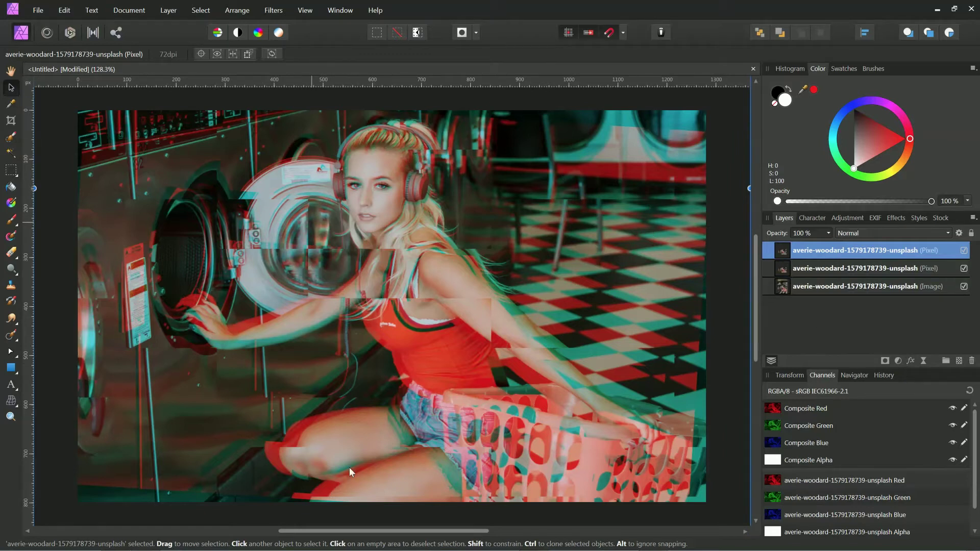
{"action": "left_click", "coordinate": [651, 544]}
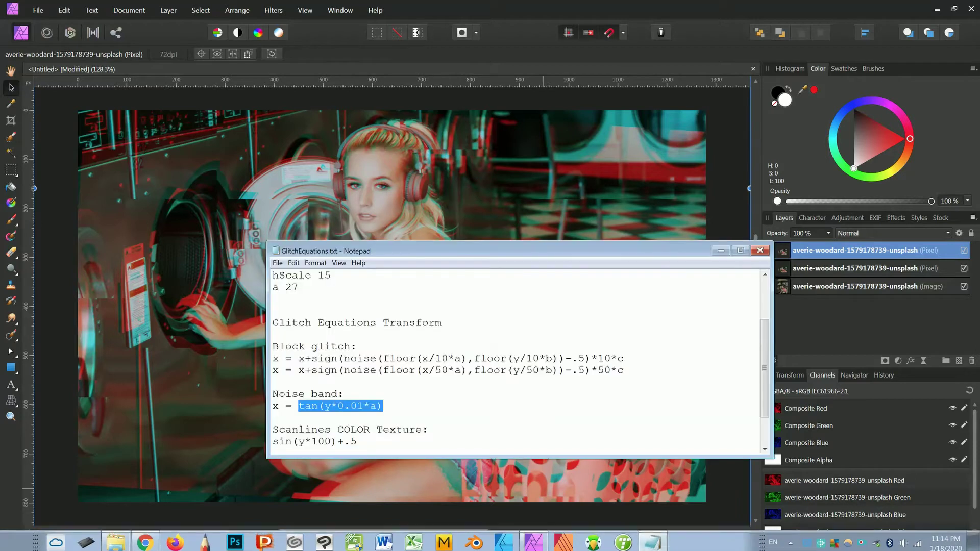
{"action": "right_click", "coordinate": [325, 408]}
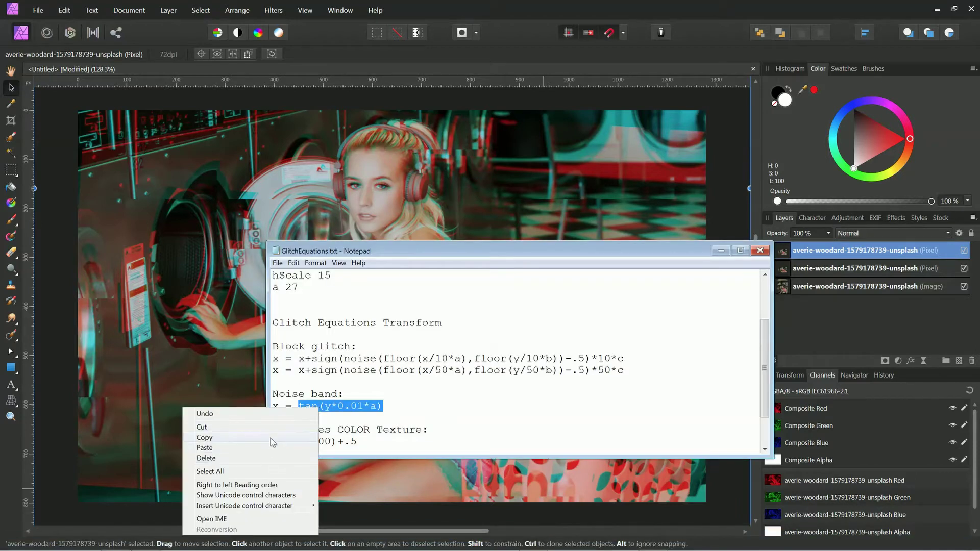
{"action": "left_click", "coordinate": [290, 440]}
{"action": "left_click", "coordinate": [449, 12]}
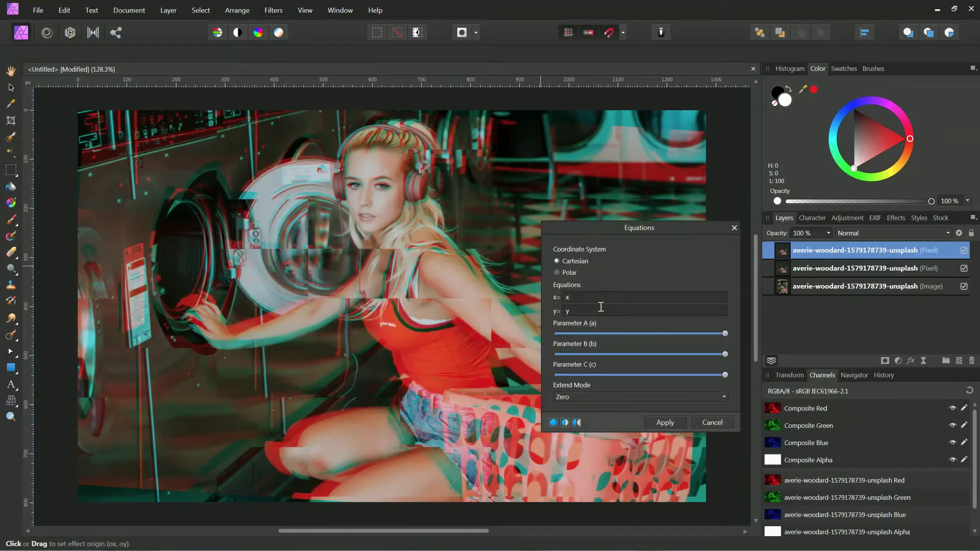
{"action": "type", "text": "tan(y*0.01*a)"}
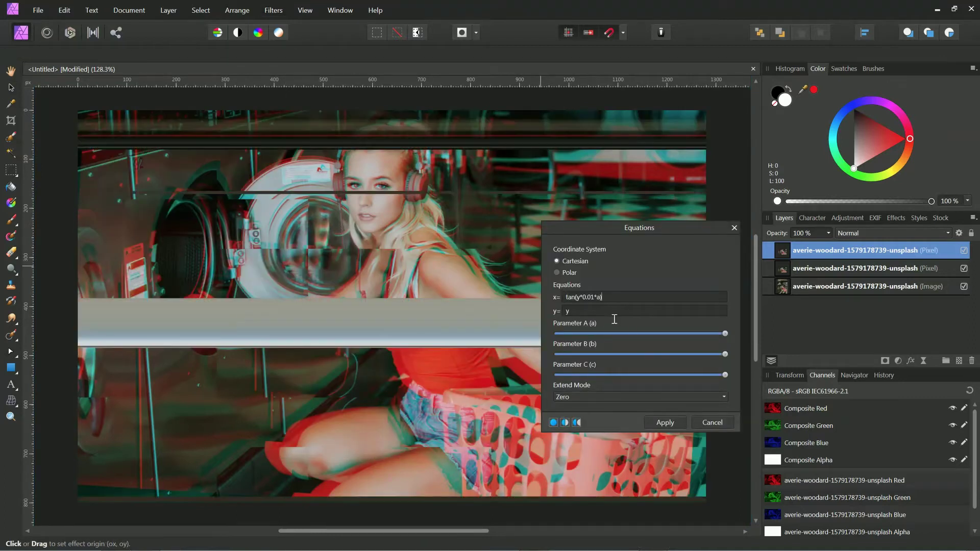
Apply the noise bands with a lower Parameter A, blended in Luminosity at 50% opacity.
{"action": "mouse_move", "coordinate": [725, 334]}
{"action": "left_mouse_down"}
{"action": "mouse_move", "coordinate": [565, 345]}
{"action": "mouse_move", "coordinate": [569, 331]}
{"action": "mouse_move", "coordinate": [603, 327]}
{"action": "mouse_move", "coordinate": [641, 337]}
{"action": "mouse_move", "coordinate": [696, 327]}
{"action": "mouse_move", "coordinate": [689, 331]}
{"action": "left_mouse_up"}
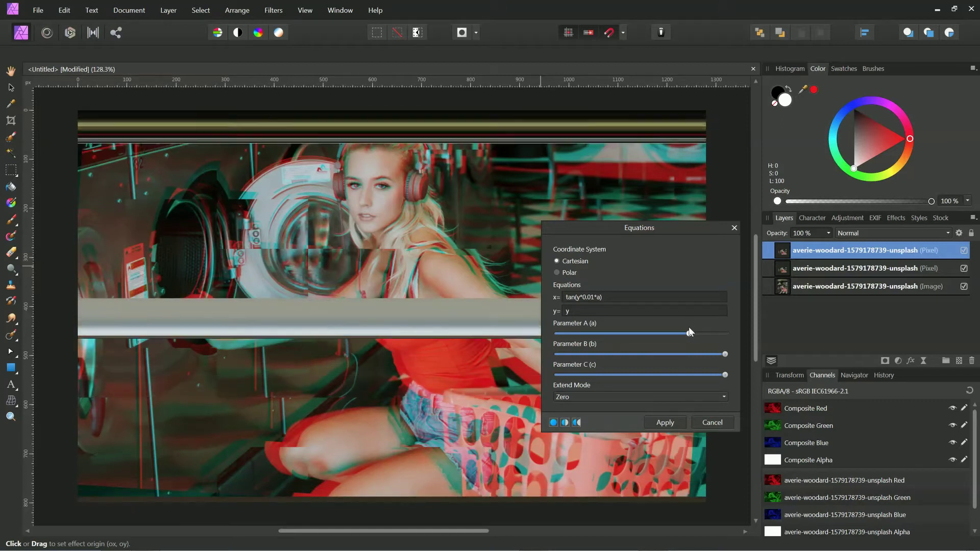
{"action": "left_click", "coordinate": [665, 422]}
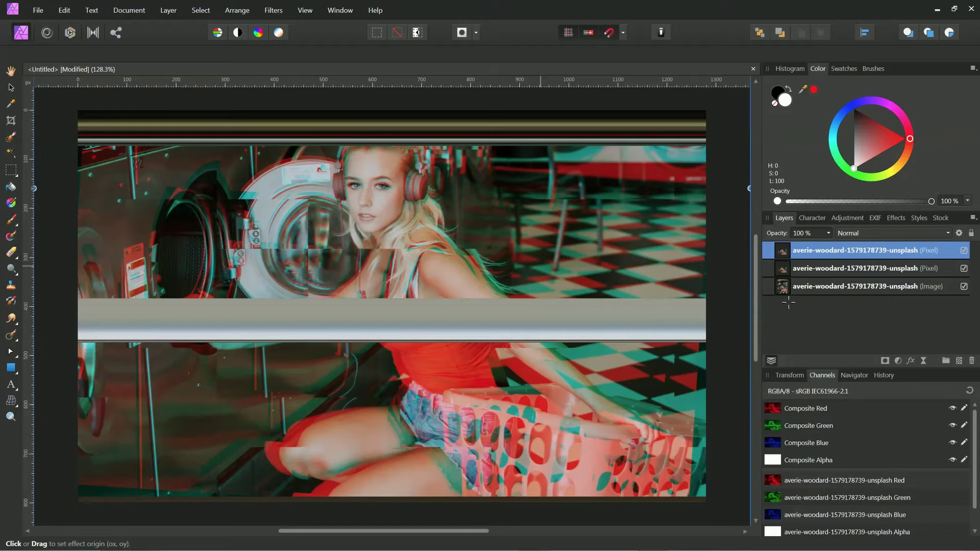
{"action": "left_click", "coordinate": [827, 233]}
{"action": "left_click_drag", "start_coordinate": [819, 249], "coordinate": [790, 249]}
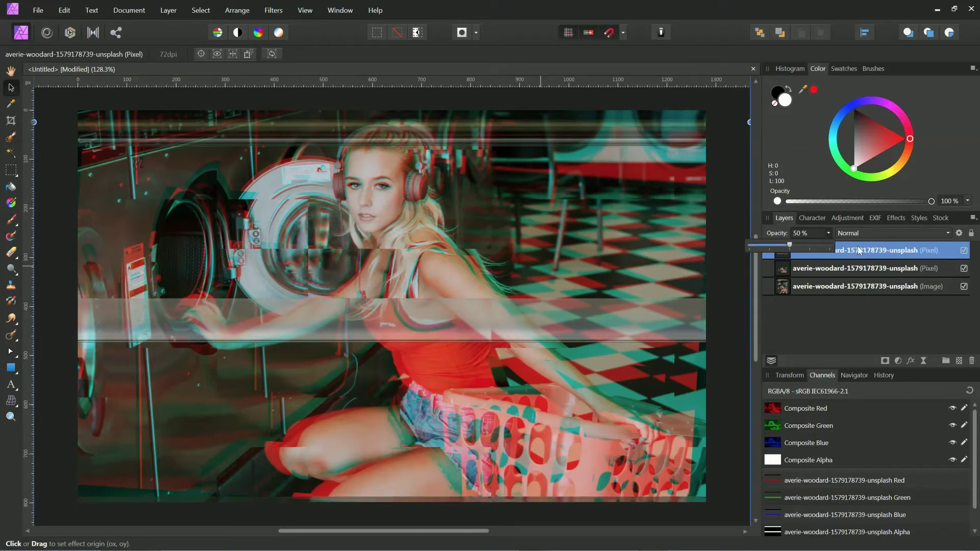
{"action": "left_click", "coordinate": [883, 230]}
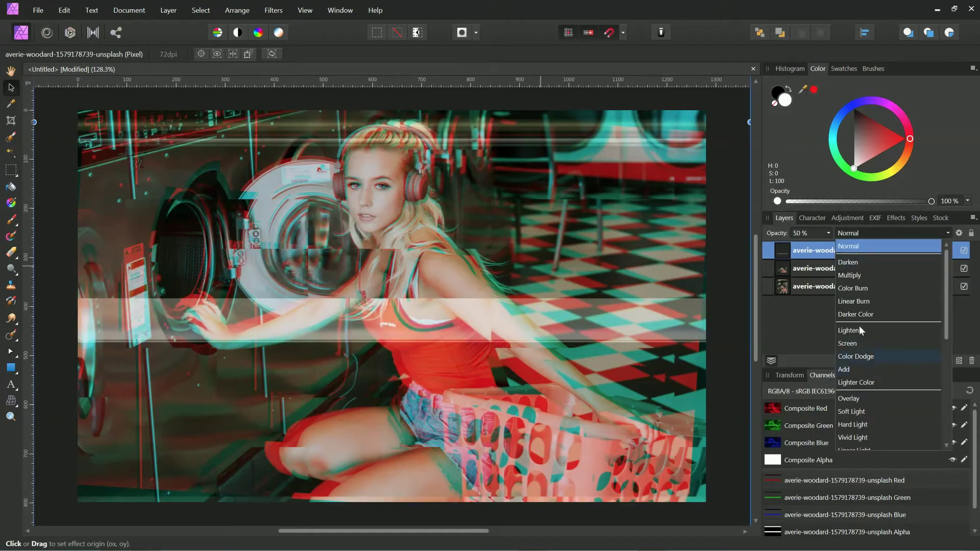
{"action": "scroll", "coordinate": [854, 438], "scroll_direction": "down", "scroll_amount": 5}
{"action": "left_click", "coordinate": [854, 438]}
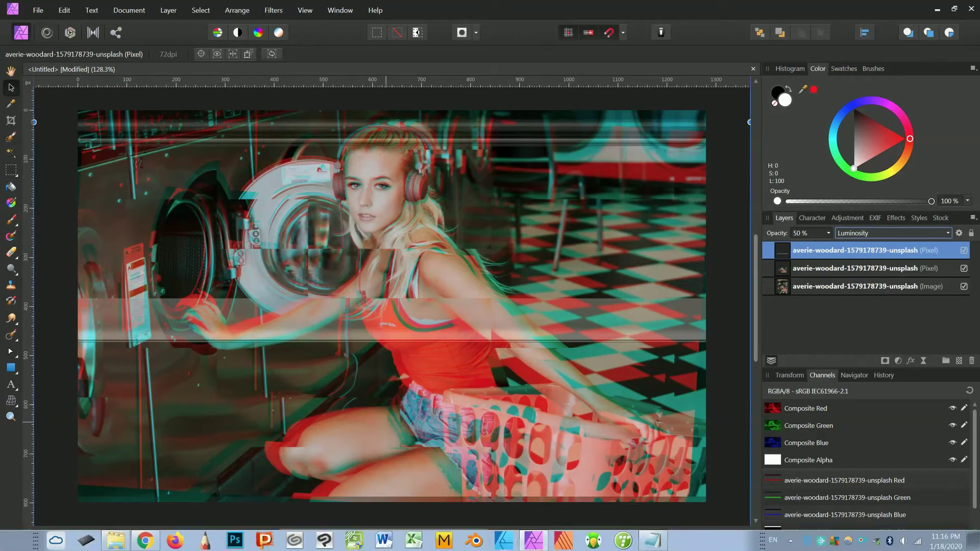
Copy the scanlines equation sin(y*100)+.5 from the Notepad notes.
{"action": "left_click", "coordinate": [653, 540]}
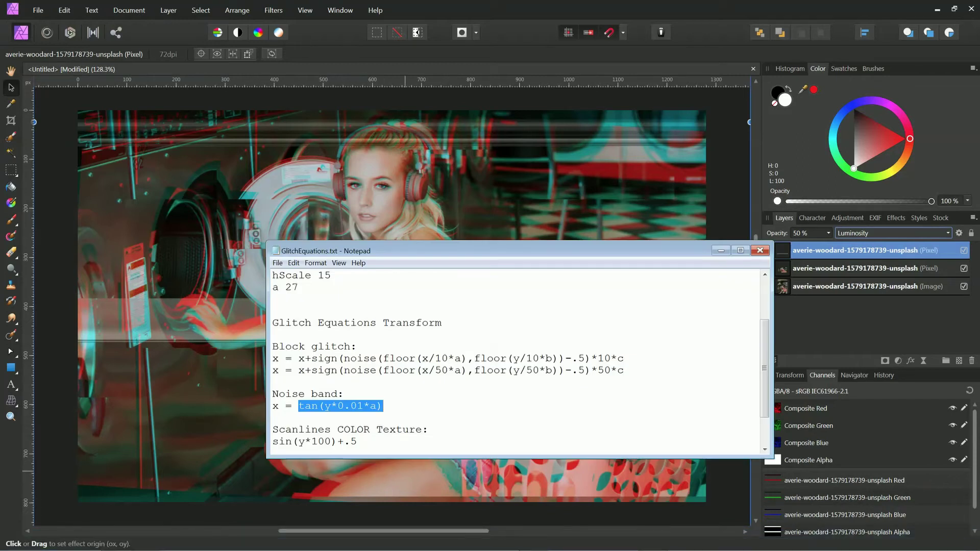
{"action": "left_click_drag", "start_coordinate": [357, 442], "coordinate": [272, 443]}
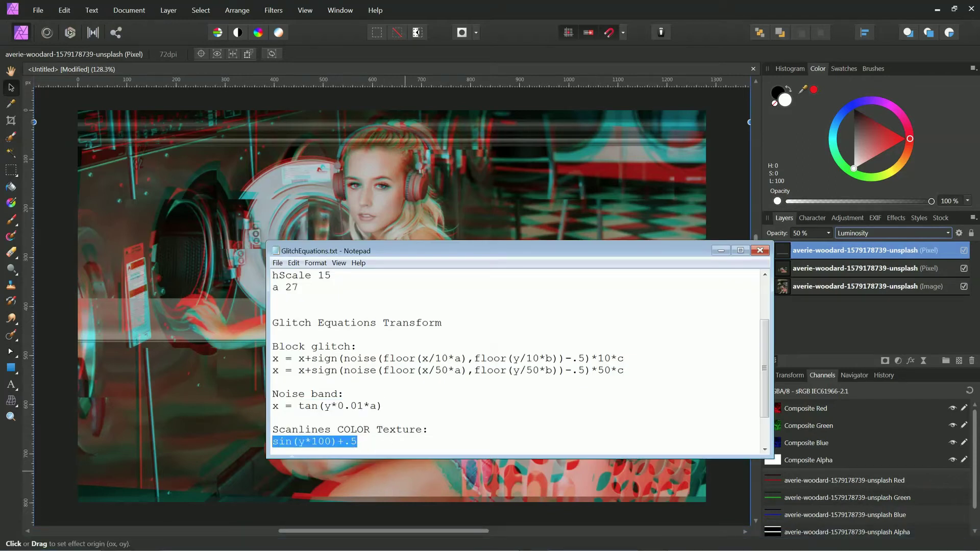
{"action": "right_click", "coordinate": [287, 446]}
{"action": "left_click", "coordinate": [199, 350]}
{"action": "left_click", "coordinate": [620, 59]}
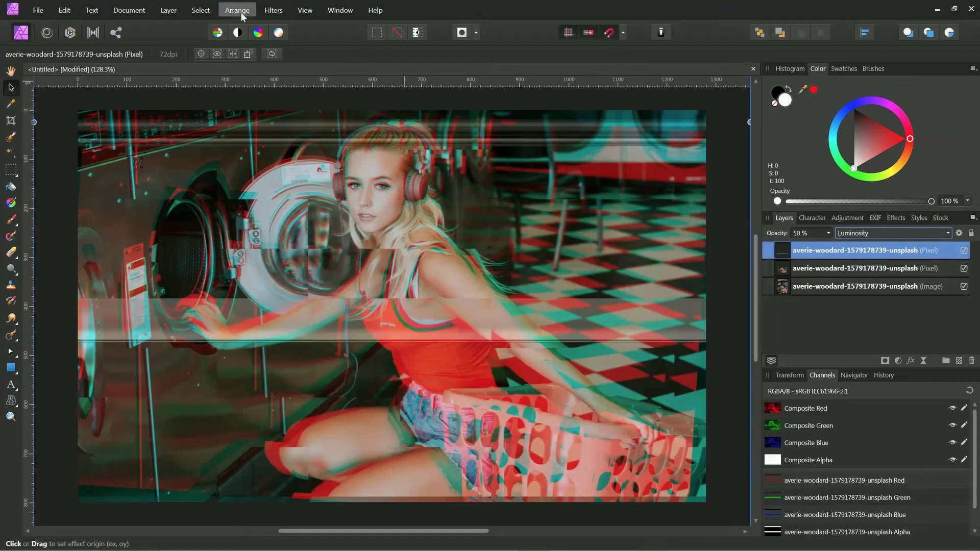
Add a Live Procedural Texture filter using the Scanlines preset.
{"action": "left_click", "coordinate": [270, 15]}
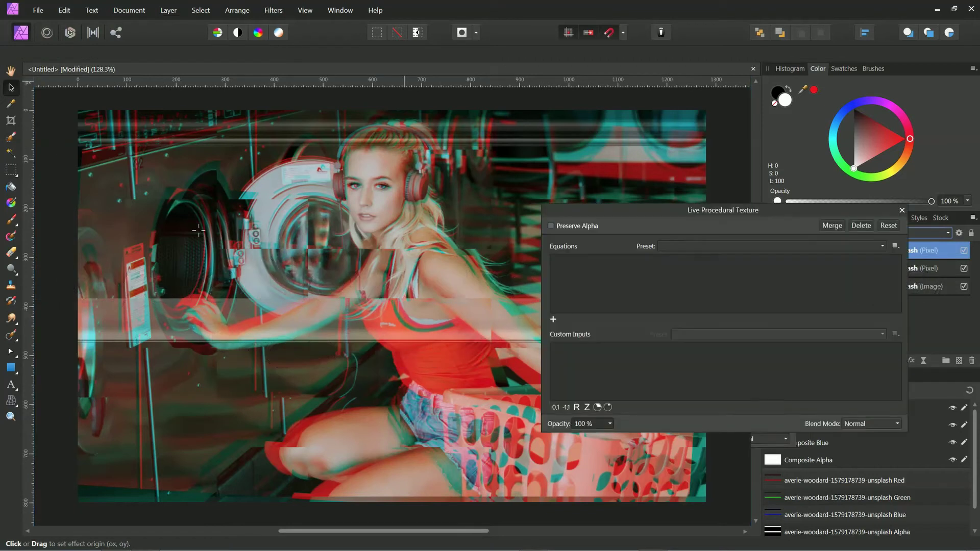
{"action": "left_click", "coordinate": [674, 246]}
{"action": "scroll", "coordinate": [711, 311], "scroll_direction": "down", "scroll_amount": 3}
{"action": "scroll", "coordinate": [723, 332], "scroll_direction": "down", "scroll_amount": 3}
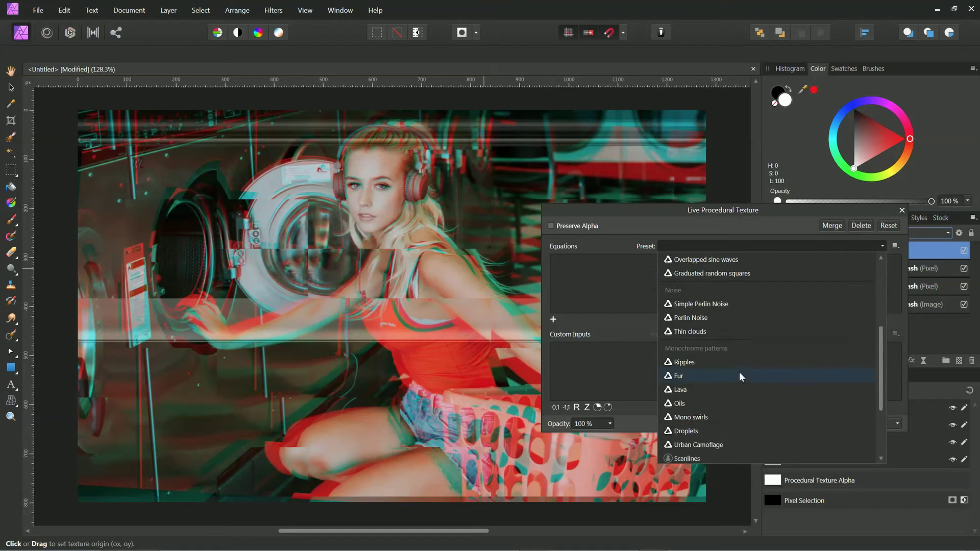
{"action": "scroll", "coordinate": [739, 372], "scroll_direction": "down", "scroll_amount": 2}
{"action": "left_click", "coordinate": [690, 372]}
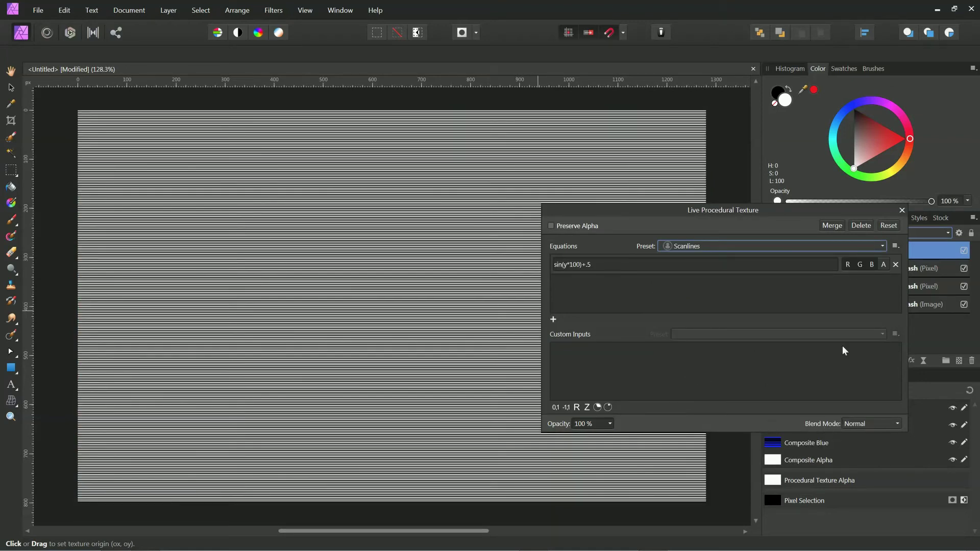
Set the scanlines texture to Multiply at 10% opacity, toggling its visibility to compare.
{"action": "left_click", "coordinate": [902, 210]}
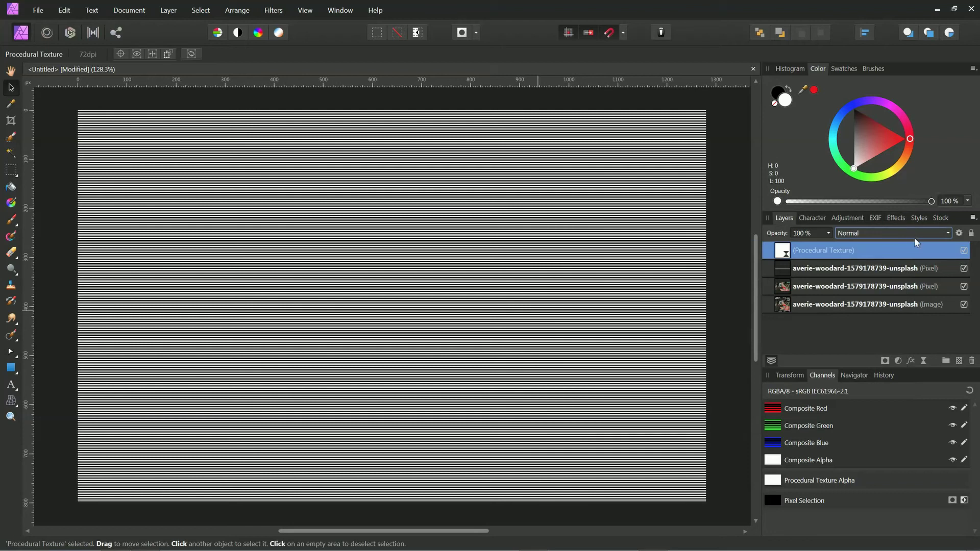
{"action": "left_click", "coordinate": [914, 236]}
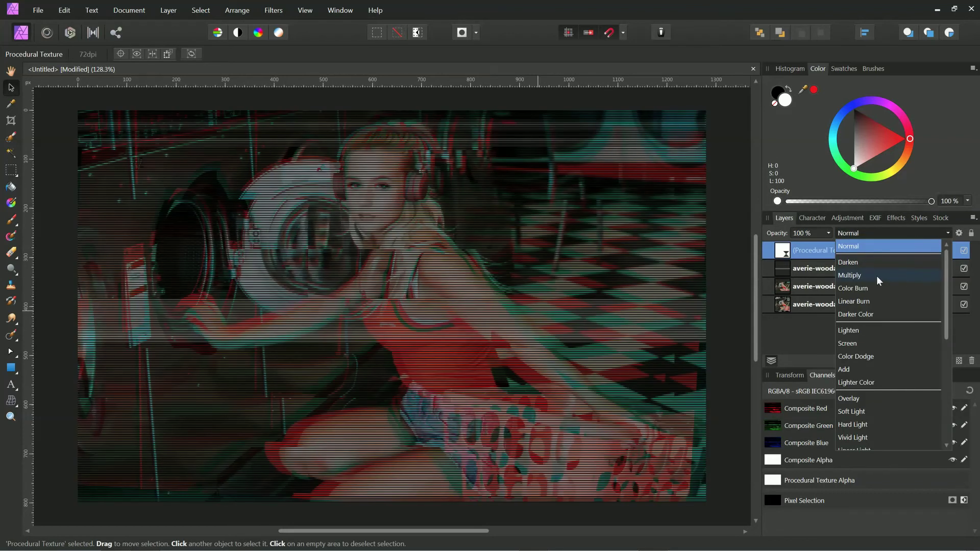
{"action": "left_click", "coordinate": [877, 276]}
{"action": "left_click", "coordinate": [828, 233]}
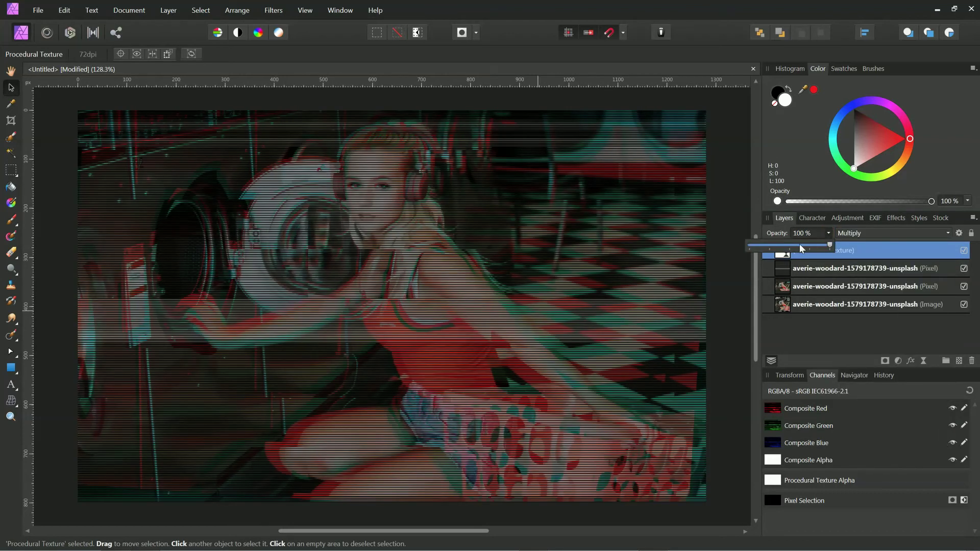
{"action": "left_click_drag", "start_coordinate": [800, 244], "coordinate": [761, 245]}
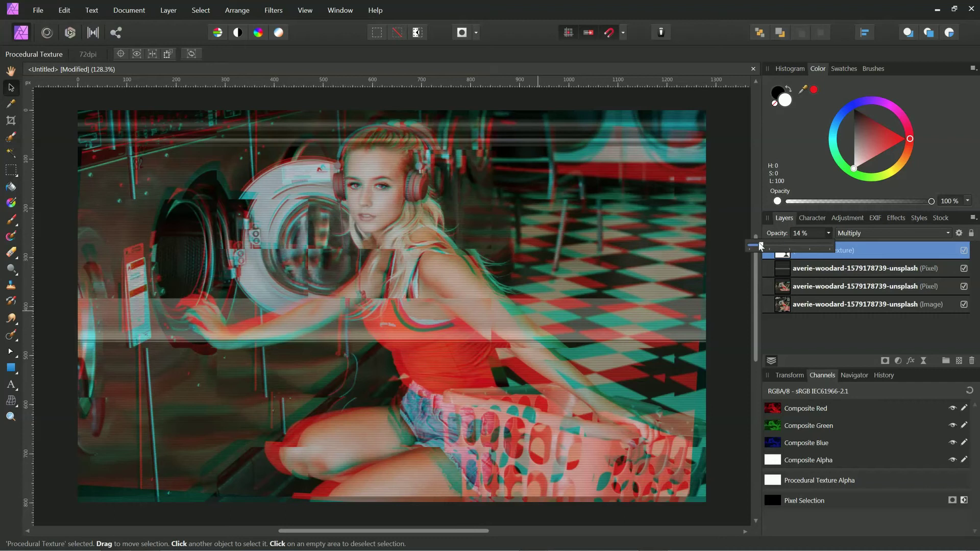
{"action": "left_click_drag", "start_coordinate": [759, 243], "coordinate": [758, 243]}
{"action": "left_click", "coordinate": [964, 251]}
{"action": "left_click", "coordinate": [963, 251]}
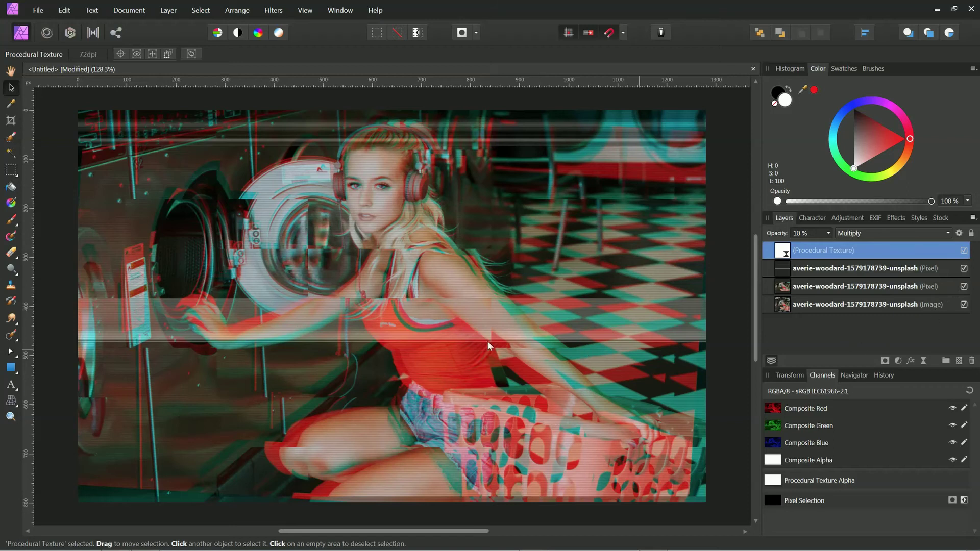
Add large black 'GlitchWear' art text in Eras Bold ITC at the photo's lower left.
{"action": "left_click", "coordinate": [11, 385]}
{"action": "left_click", "coordinate": [48, 51]}
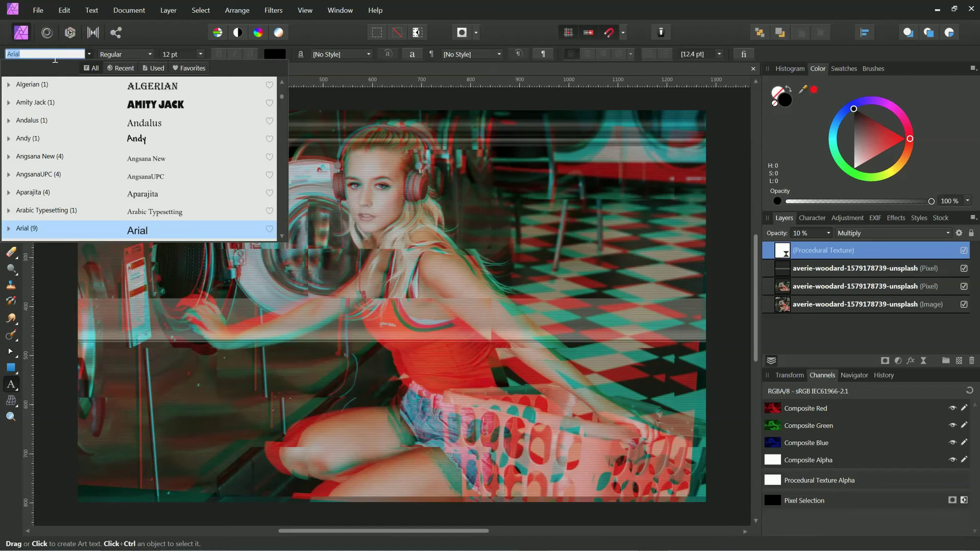
{"action": "type", "text": "Era"}
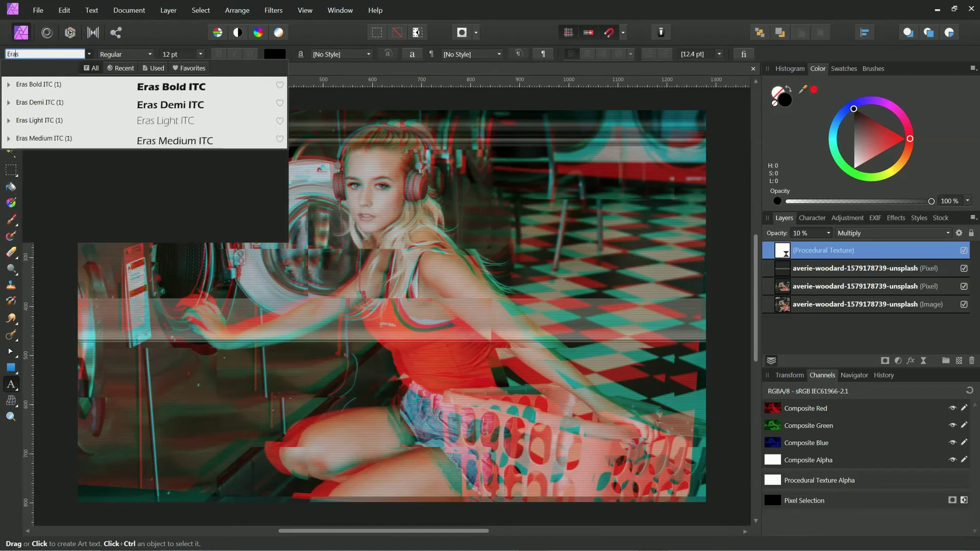
{"action": "type", "text": "s"}
{"action": "left_click", "coordinate": [146, 85]}
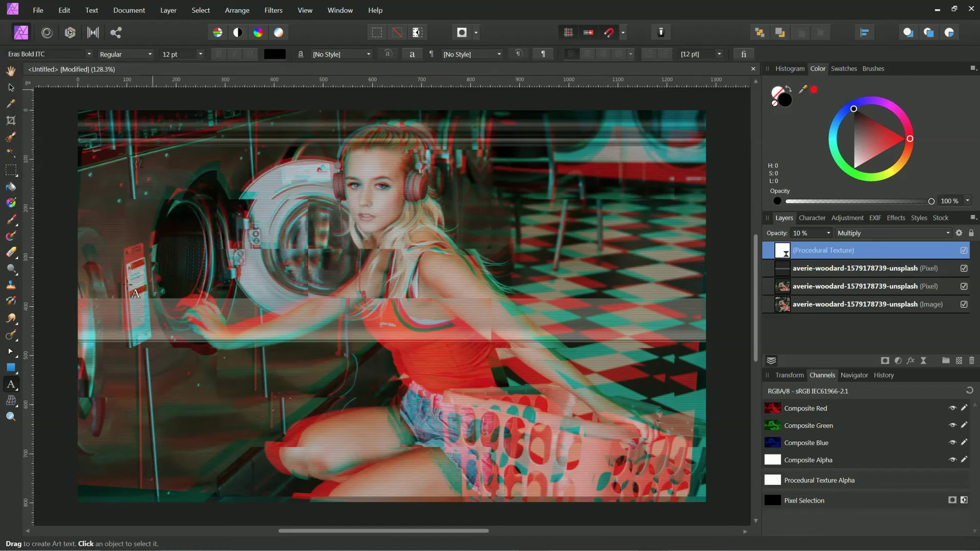
{"action": "left_click_drag", "start_coordinate": [91, 464], "coordinate": [142, 489]}
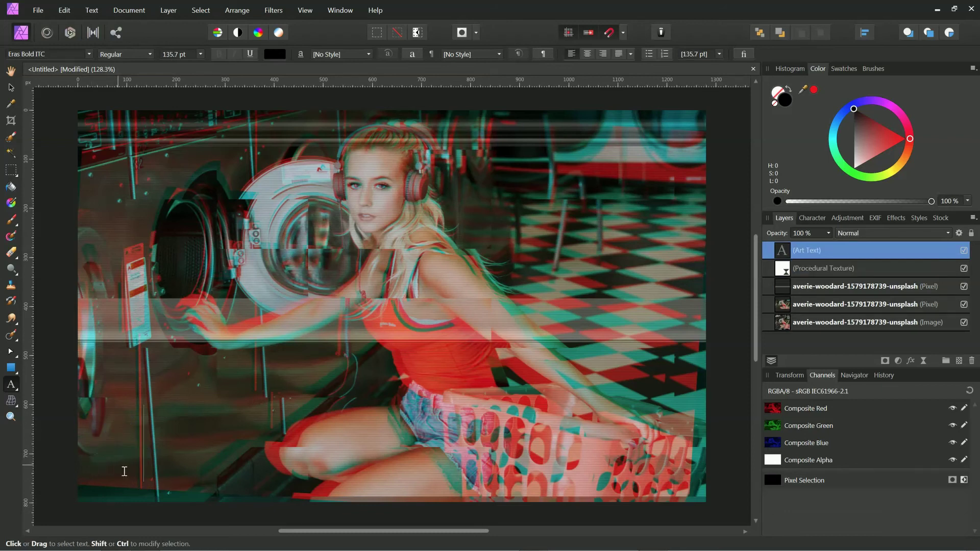
{"action": "type", "text": "Glith"}
{"action": "key", "text": "BackSpace"}
{"action": "type", "text": "c"}
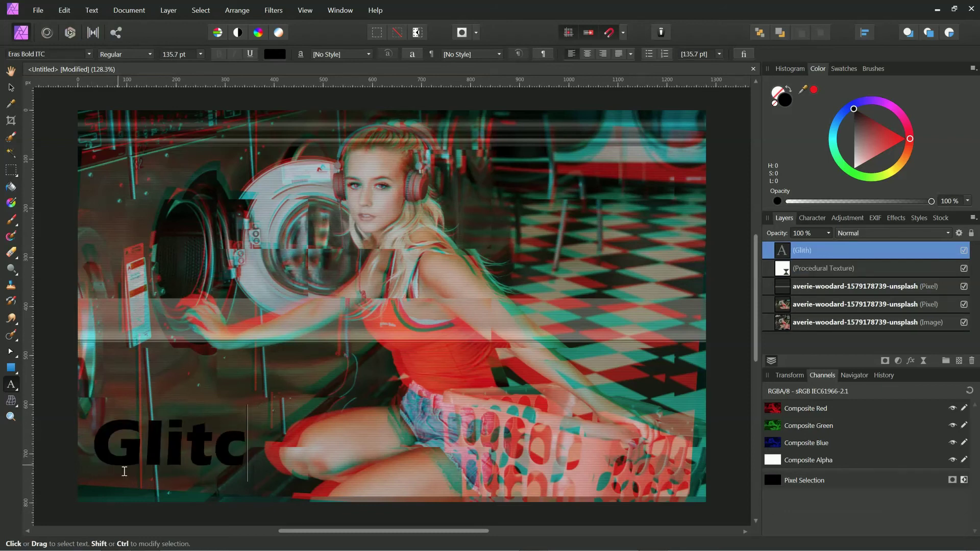
{"action": "type", "text": "hWear"}
{"action": "key", "text": "Escape"}
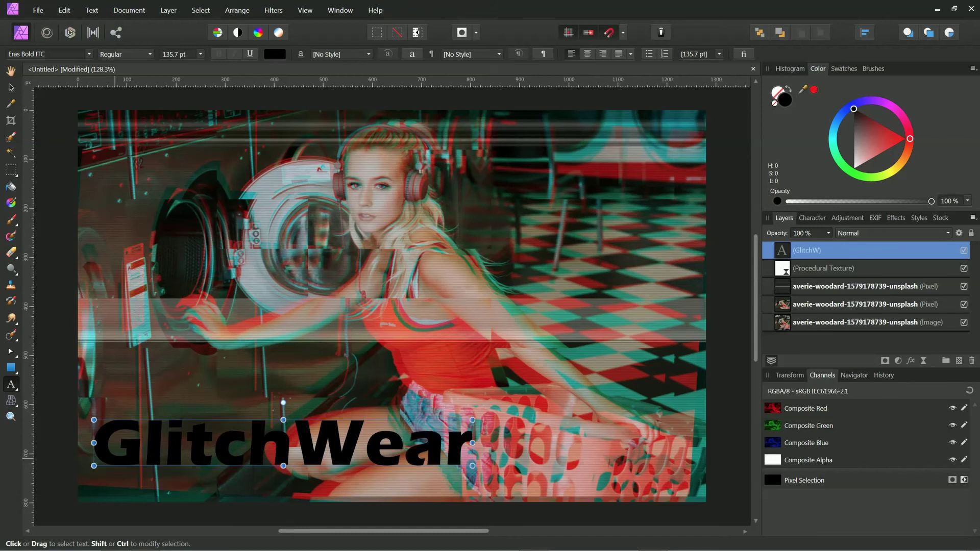
{"action": "left_click", "coordinate": [11, 87]}
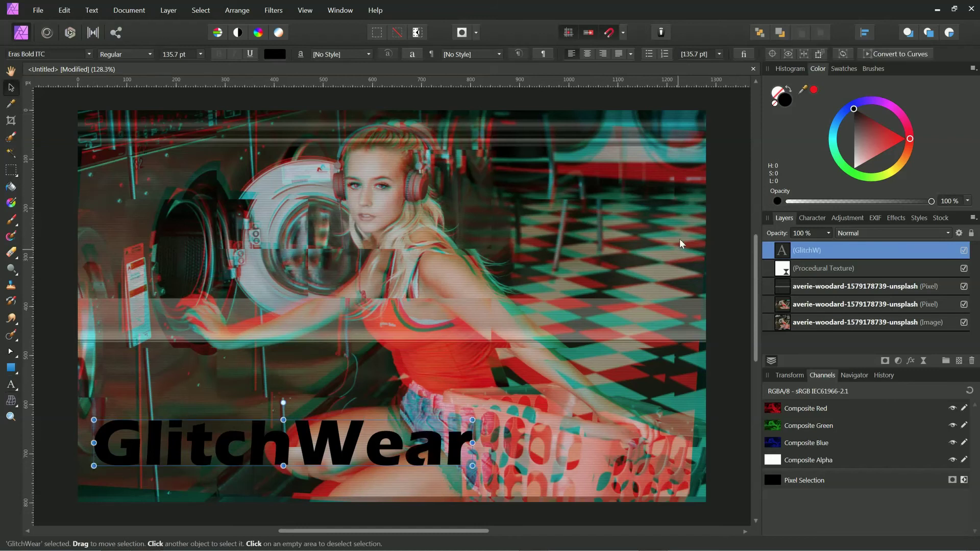
Apply the Neon style, tilt the text about 25°, then move it and shrink it slightly.
{"action": "left_click", "coordinate": [919, 218]}
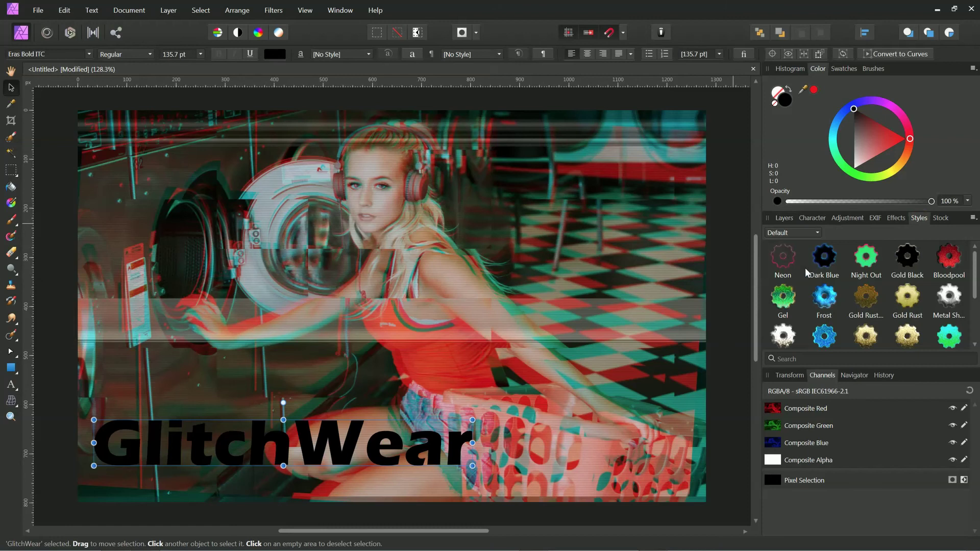
{"action": "left_click", "coordinate": [790, 266]}
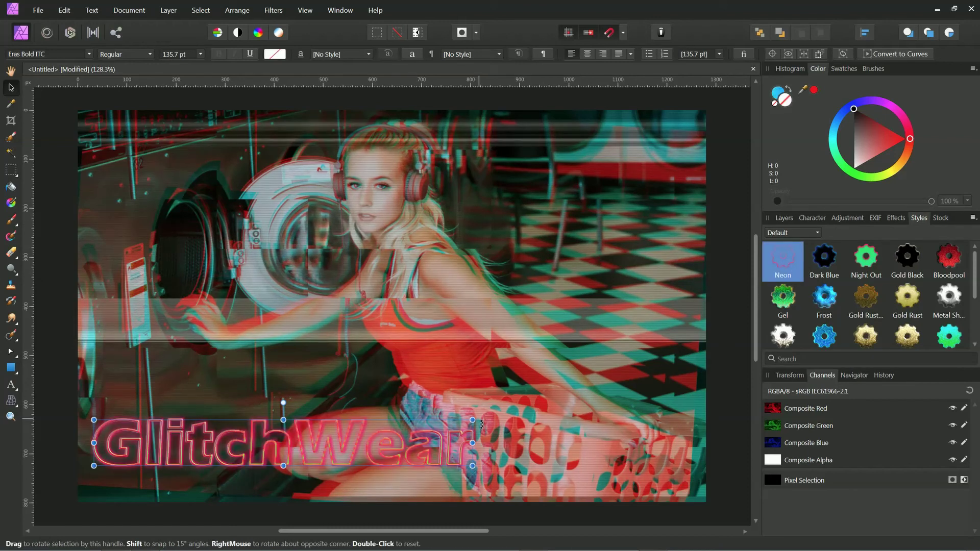
{"action": "left_click_drag", "start_coordinate": [481, 425], "coordinate": [451, 352]}
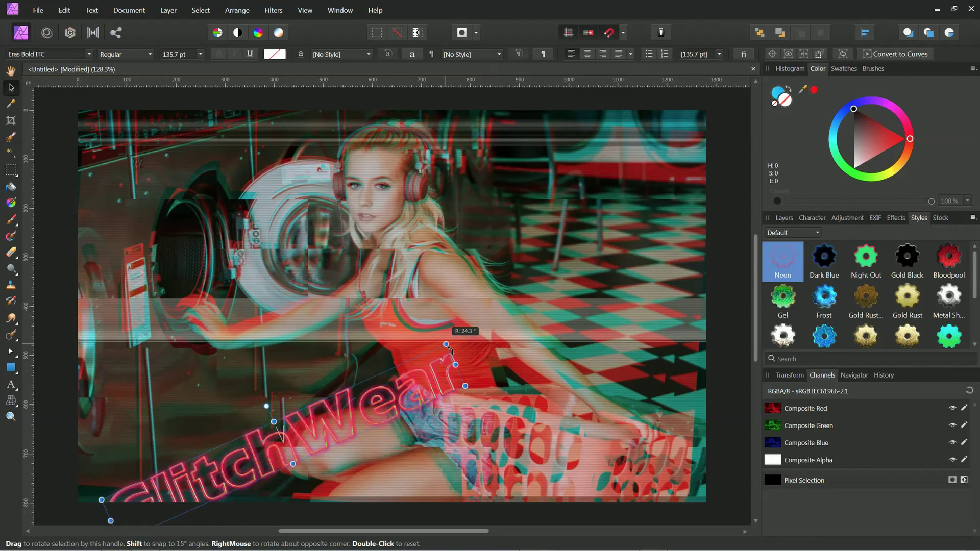
{"action": "left_click_drag", "start_coordinate": [452, 352], "coordinate": [448, 346]}
{"action": "mouse_move", "coordinate": [416, 393]}
{"action": "left_mouse_down"}
{"action": "mouse_move", "coordinate": [377, 351]}
{"action": "mouse_move", "coordinate": [382, 343]}
{"action": "mouse_move", "coordinate": [357, 388]}
{"action": "mouse_move", "coordinate": [371, 386]}
{"action": "left_mouse_up"}
{"action": "left_click_drag", "start_coordinate": [310, 382], "coordinate": [319, 380]}
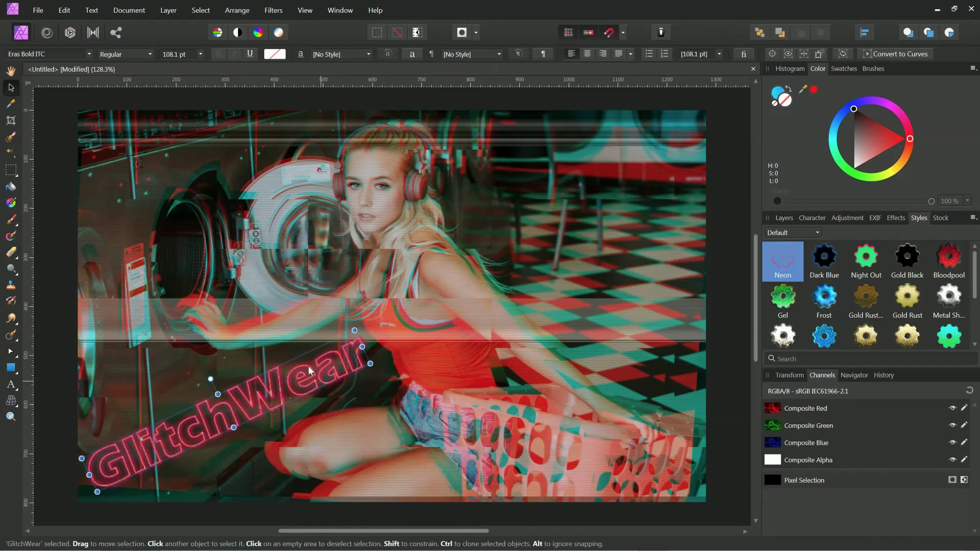
{"action": "left_click", "coordinate": [11, 74]}
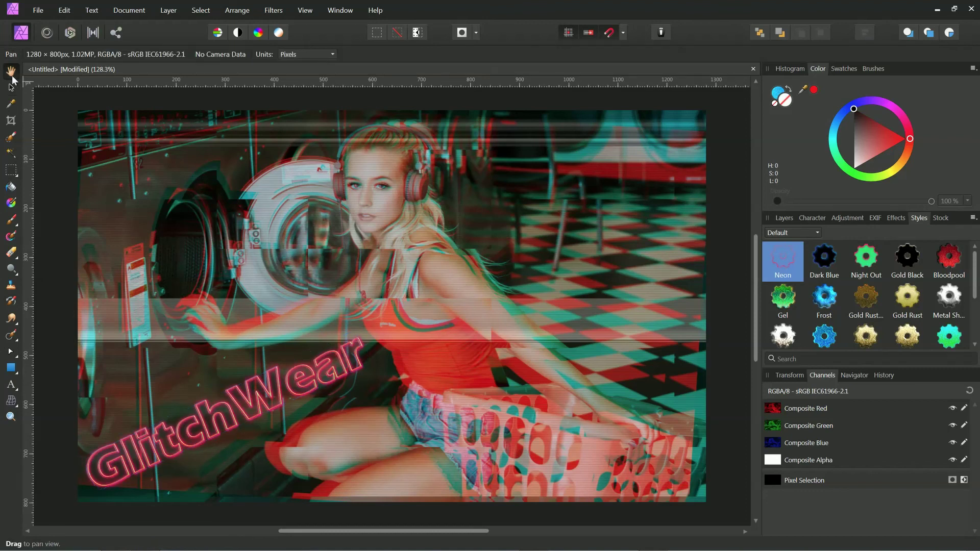